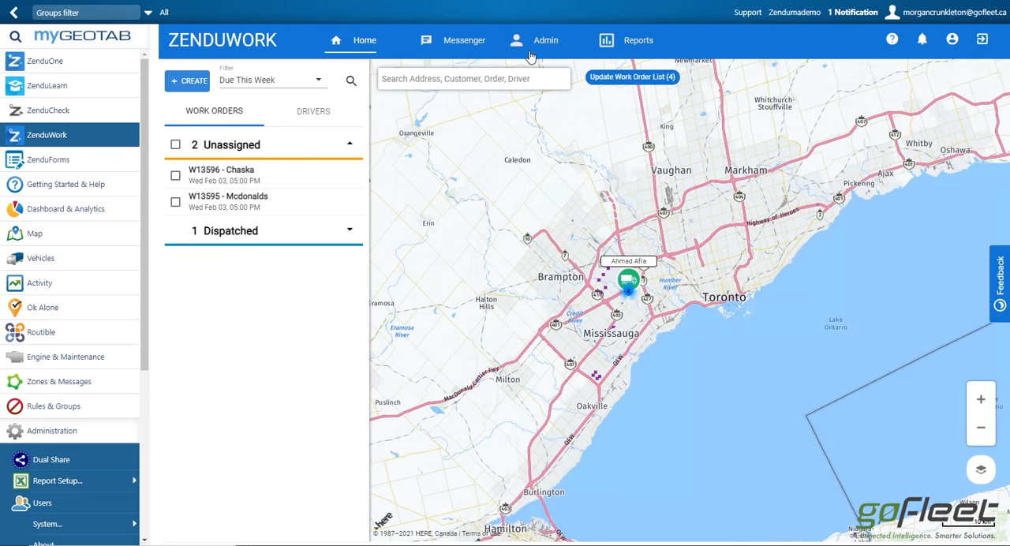
Open the admin forms list, inspect an existing form with vehicle status questions, and return to the list.
left_click(545, 41)
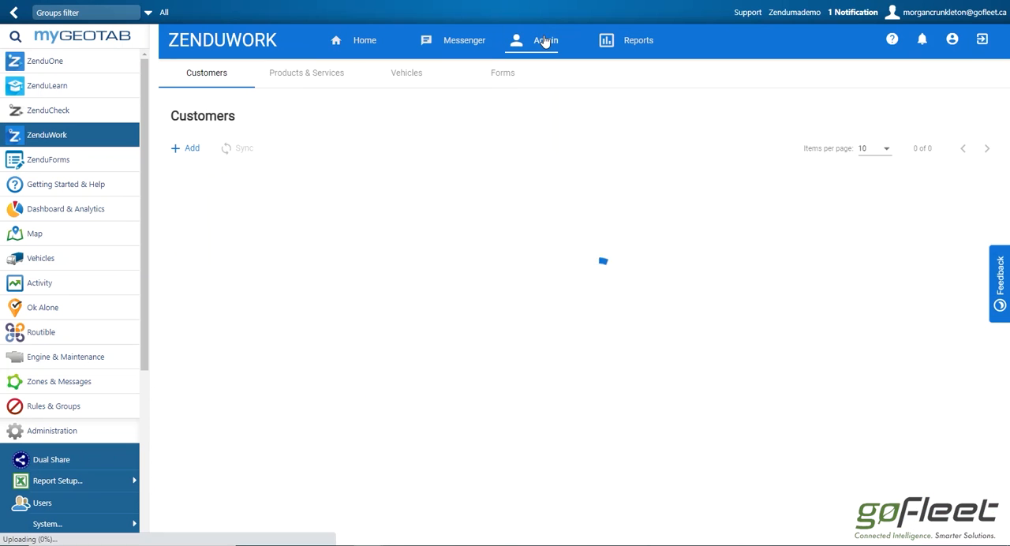
left_click(504, 83)
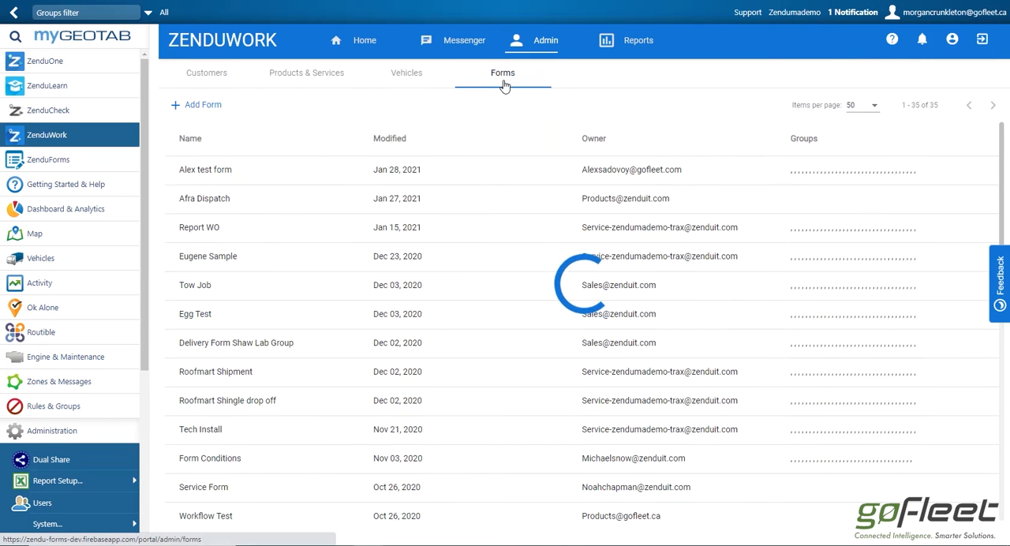
left_click(472, 300)
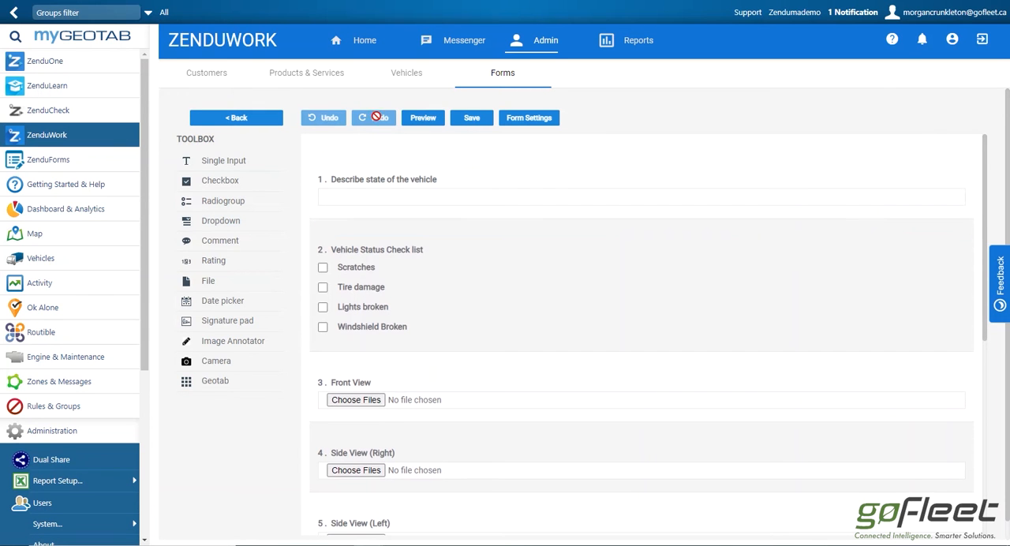
left_click(254, 119)
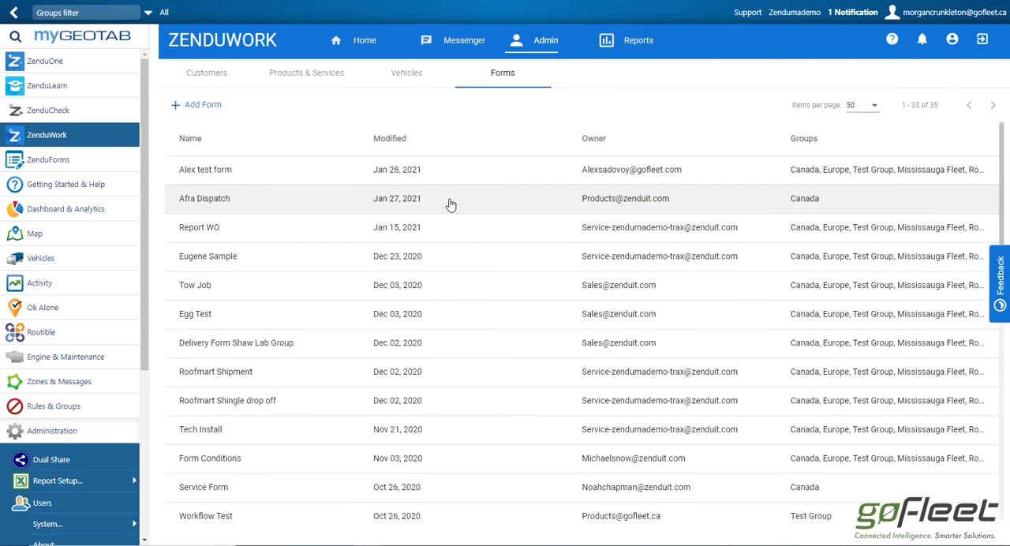
Start a new blank form and review its available job types and groups, keeping the Service job type.
left_click(189, 107)
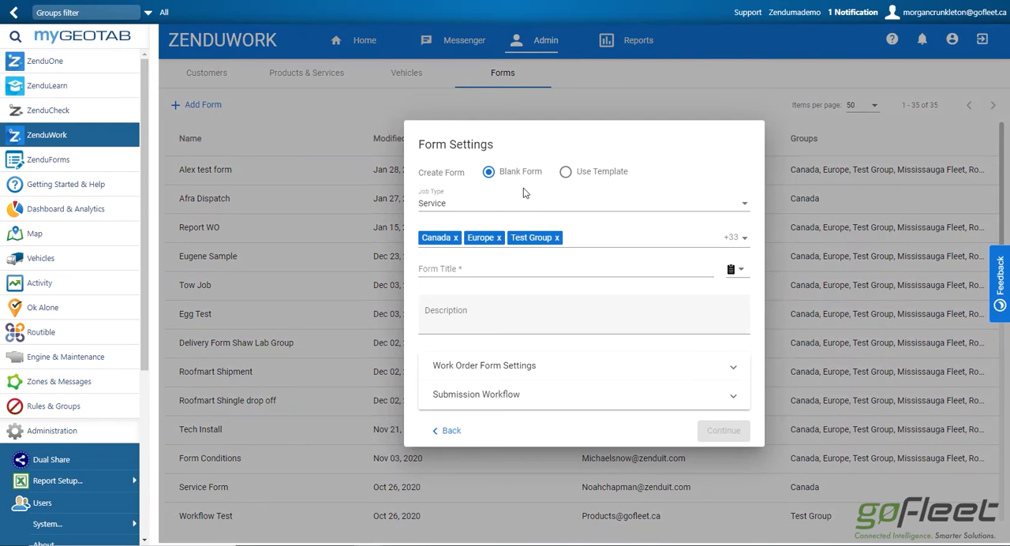
left_click(539, 210)
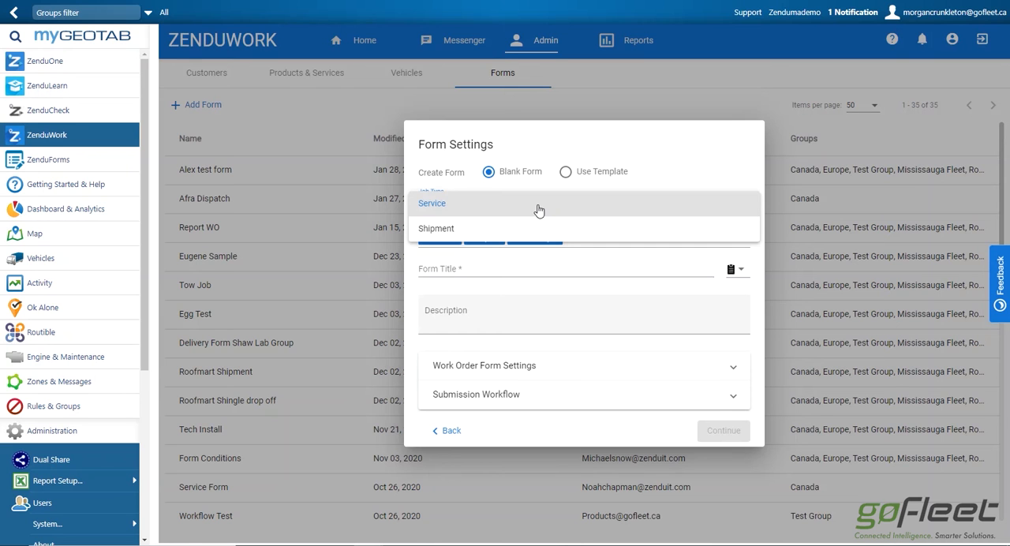
left_click(667, 161)
left_click(631, 247)
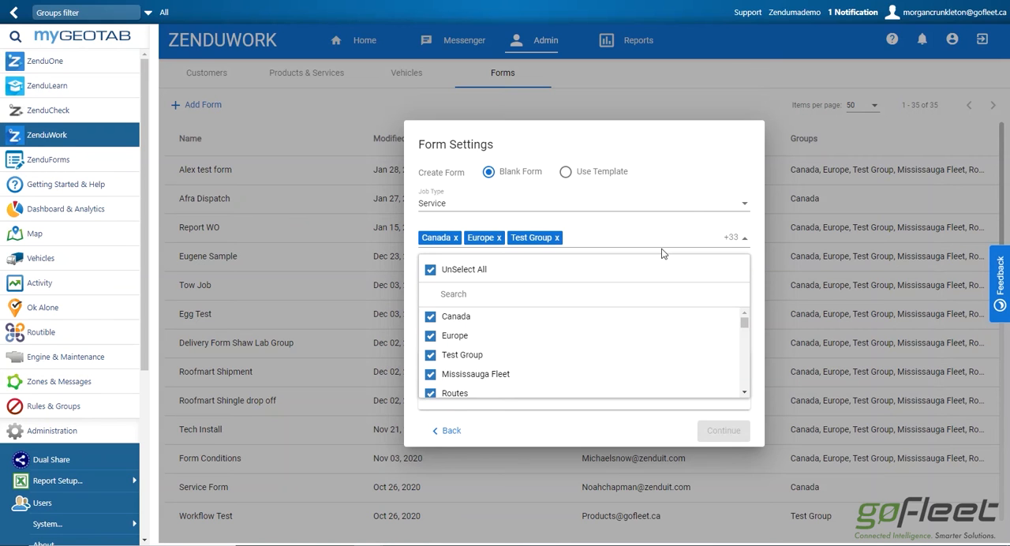
left_click(692, 213)
left_click(692, 213)
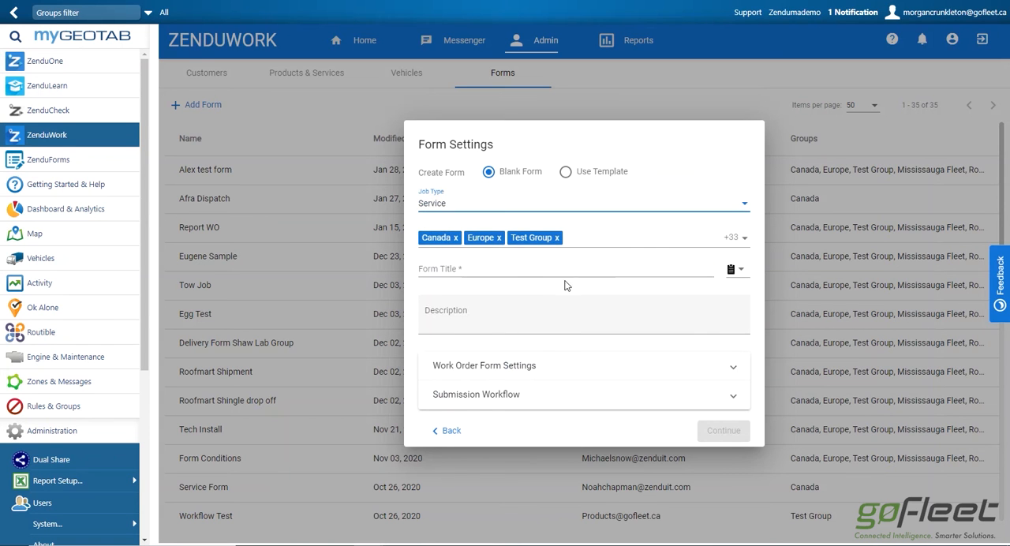
Title the new form Test and leave its description empty.
left_click(535, 271)
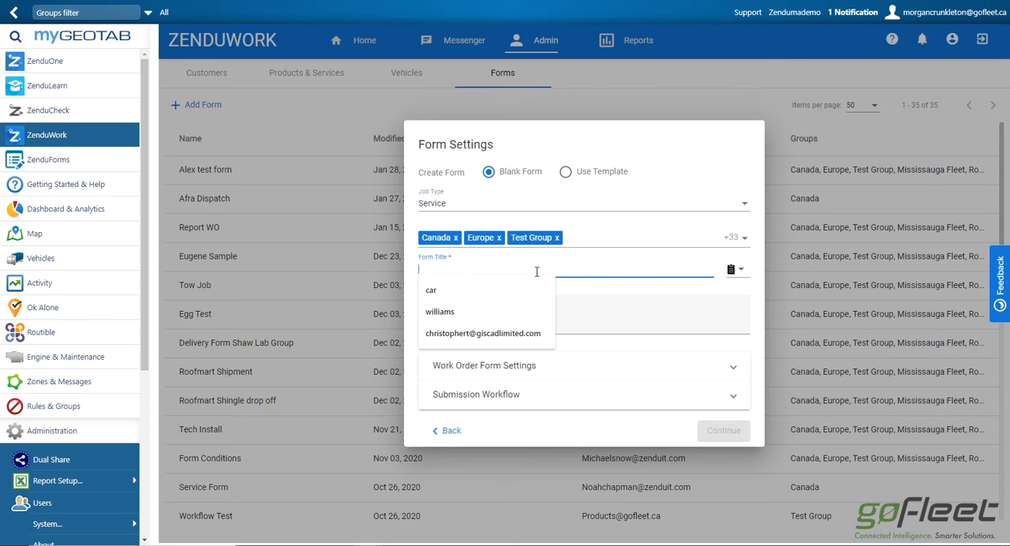
type("Test")
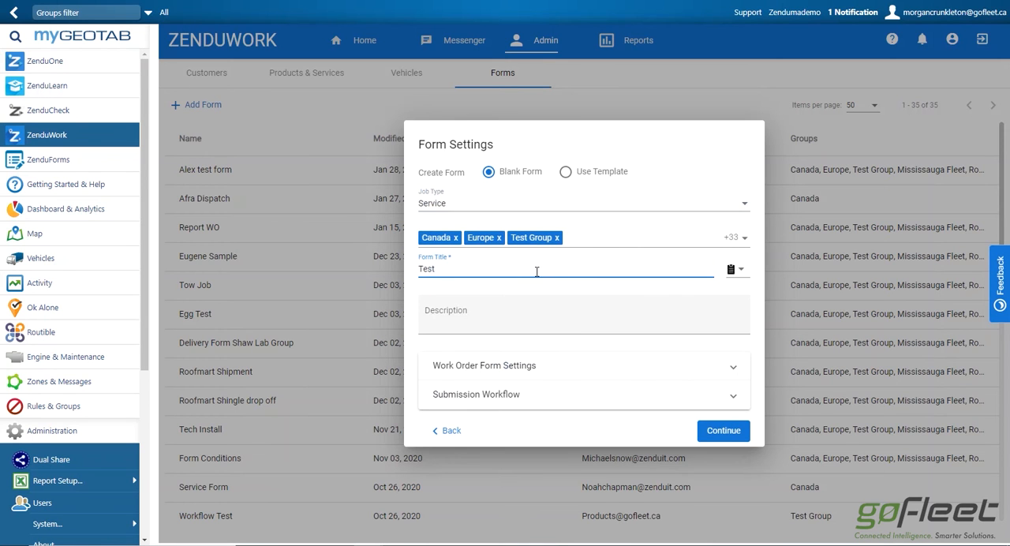
left_click(534, 321)
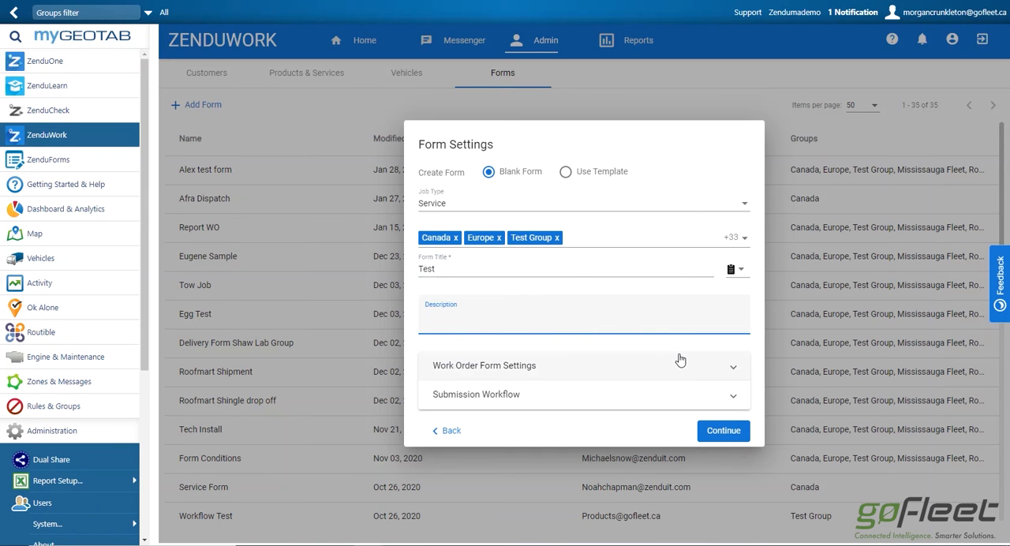
Expand the work order form settings and enable Dispatch From Mobile App and Can be Rejected.
left_click(600, 374)
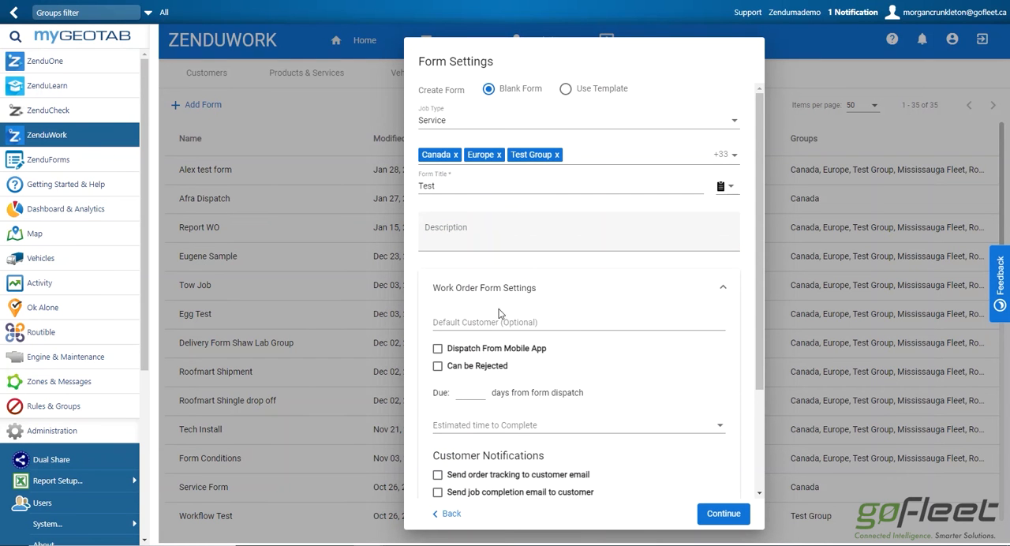
left_click(559, 322)
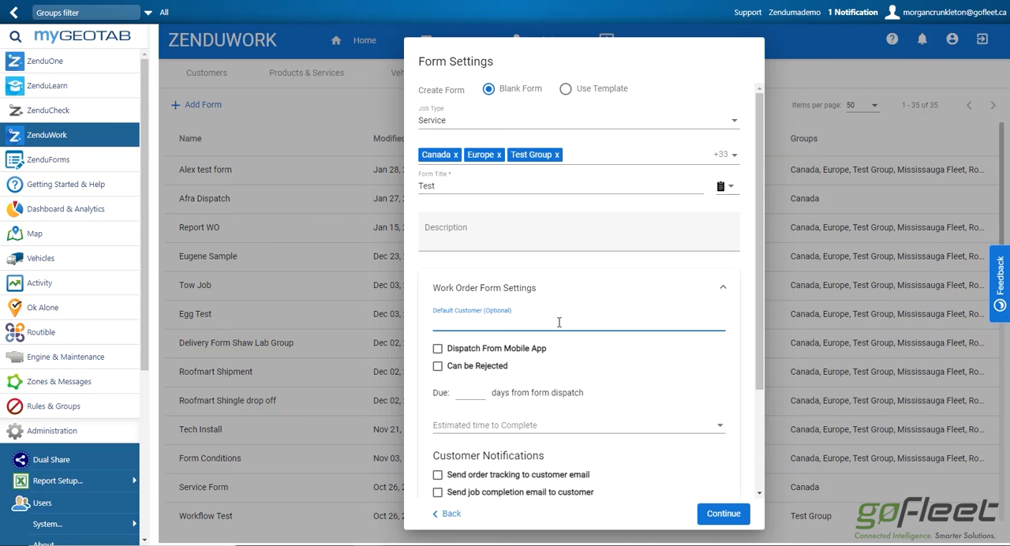
left_click(438, 349)
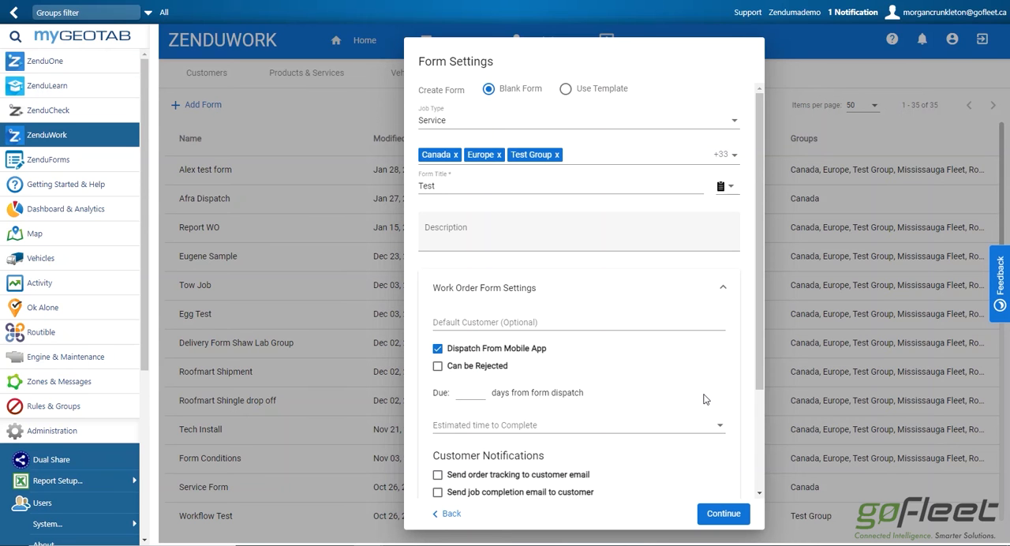
left_click(438, 367)
Set the work order to be due 1 day from form dispatch.
left_click(475, 397)
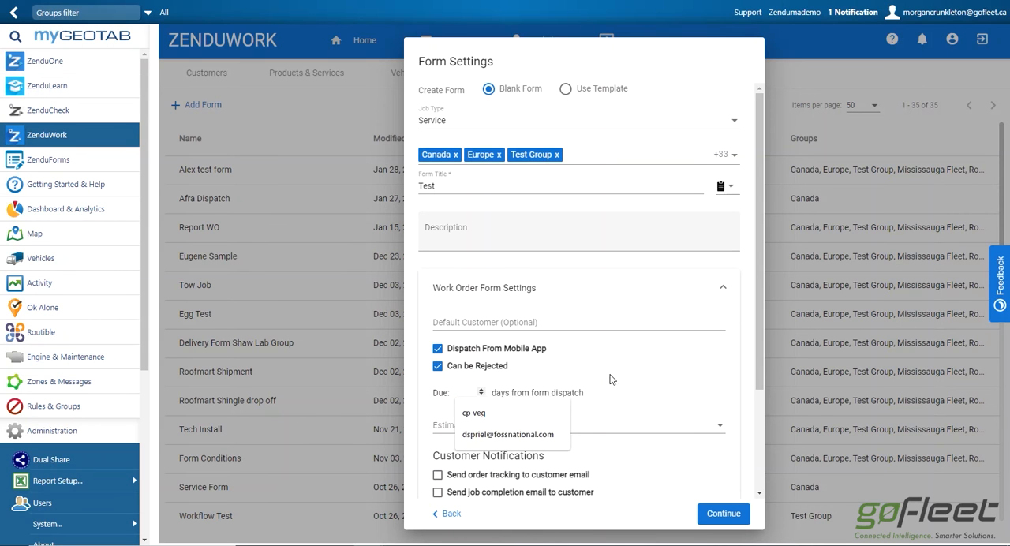
left_click(729, 378)
left_click(460, 392)
type("1")
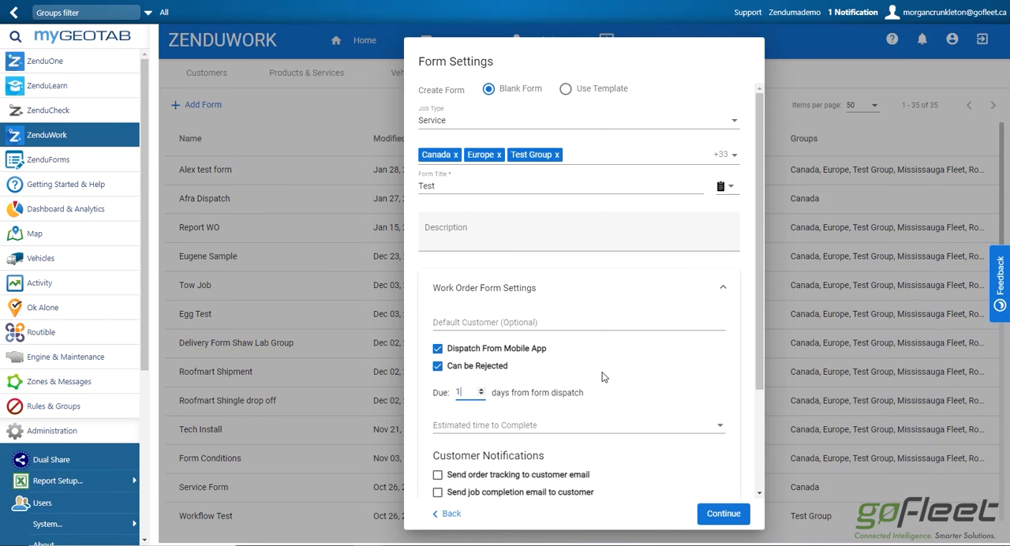
left_click(715, 362)
Enable customer notifications for both order tracking and job completion emails.
scroll(705, 379, "down", 1)
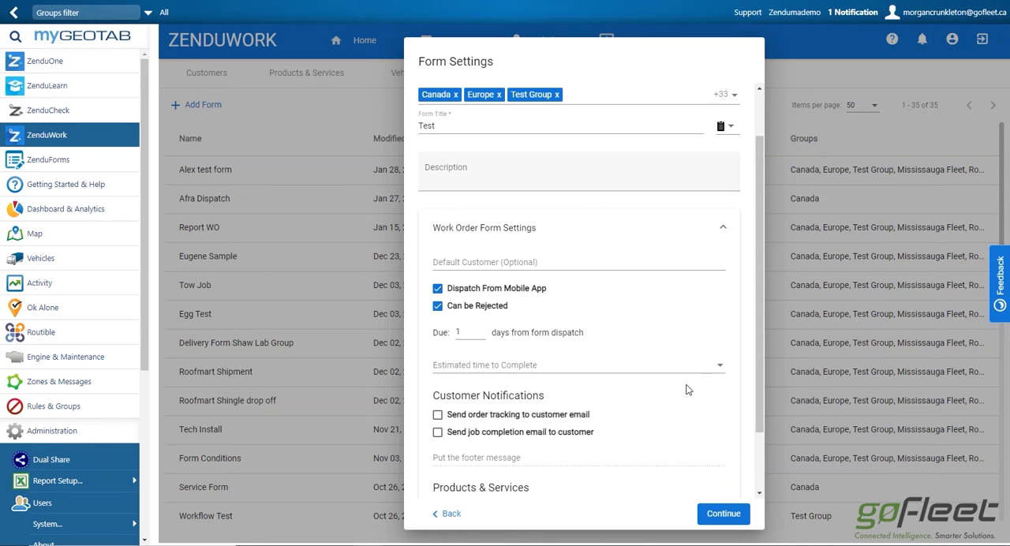
left_click(438, 416)
left_click(438, 432)
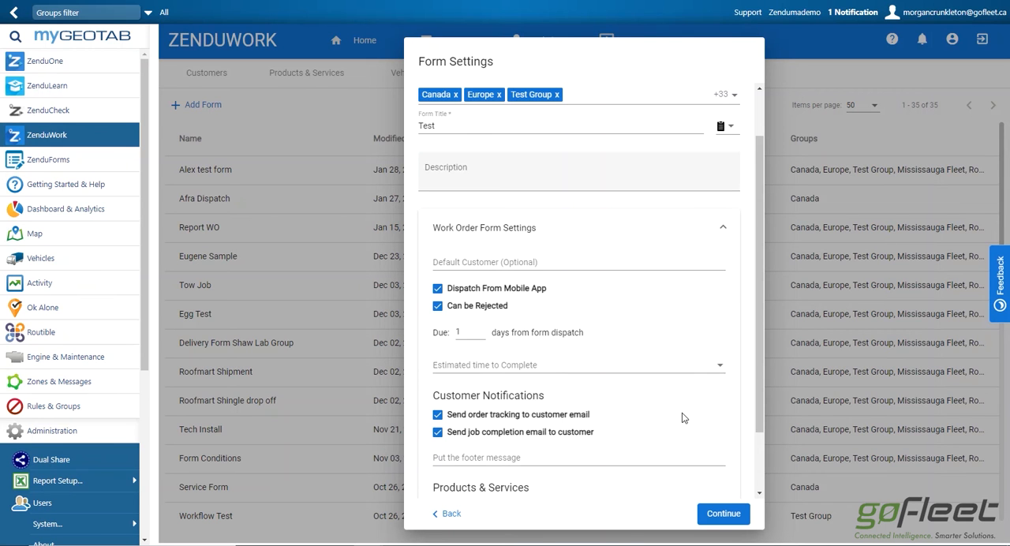
Add the Sprocket product with a quantity of -1 to the form's products and services, and continue to the form builder.
scroll(684, 419, "down", 2)
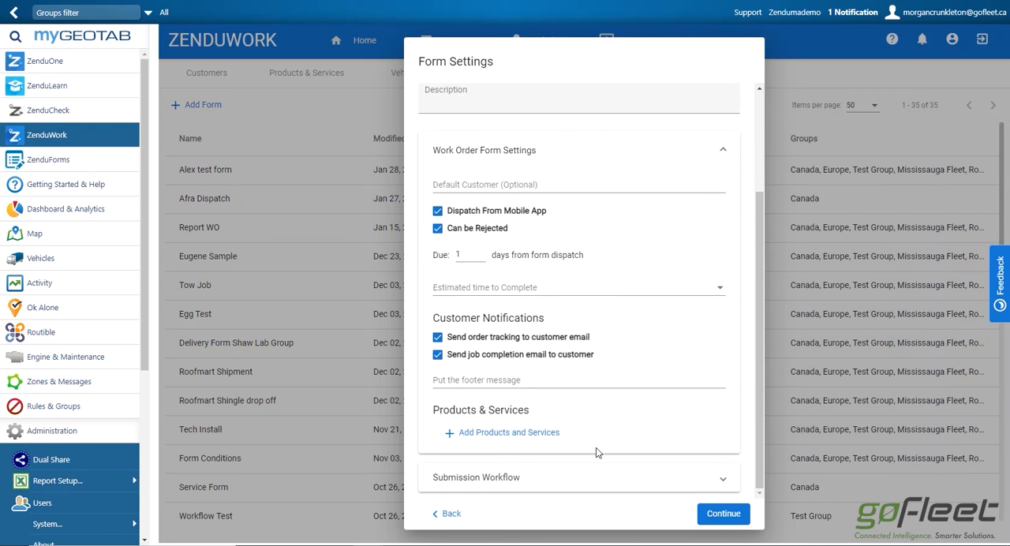
left_click_drag(432, 410, 532, 412)
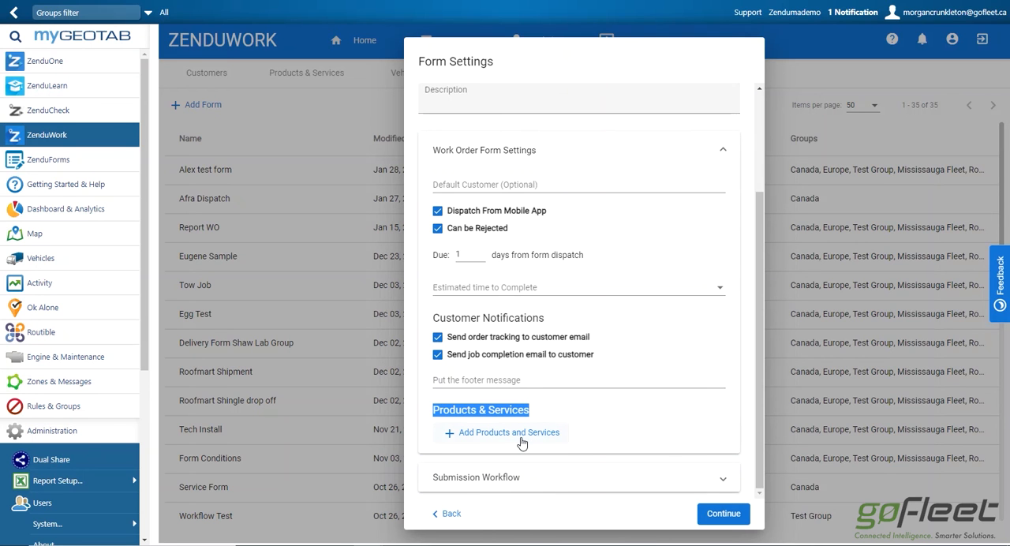
left_click(520, 438)
left_click(526, 449)
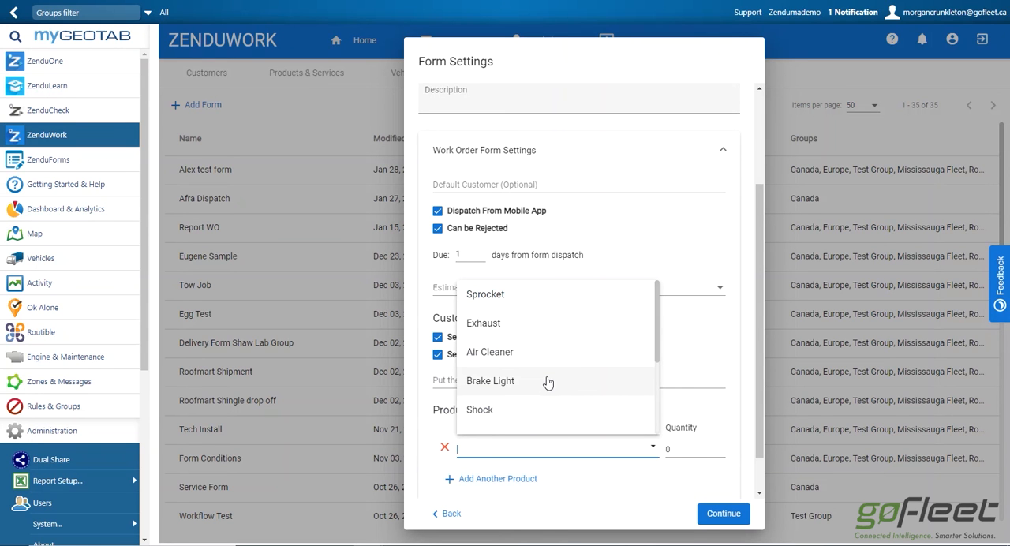
left_click(516, 301)
left_click(677, 449)
left_click(739, 482)
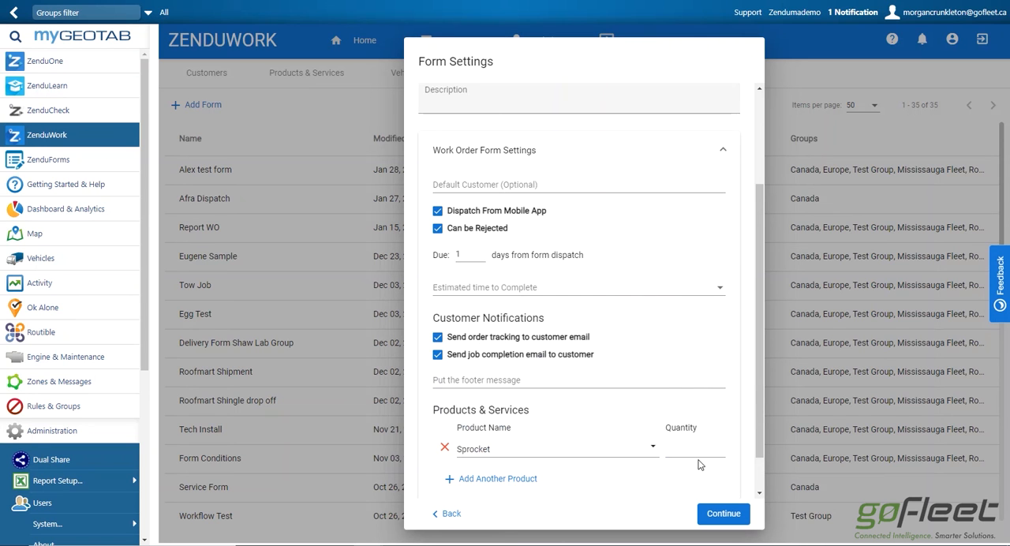
left_click(720, 452)
left_click(720, 454)
left_click(720, 446)
left_click(722, 514)
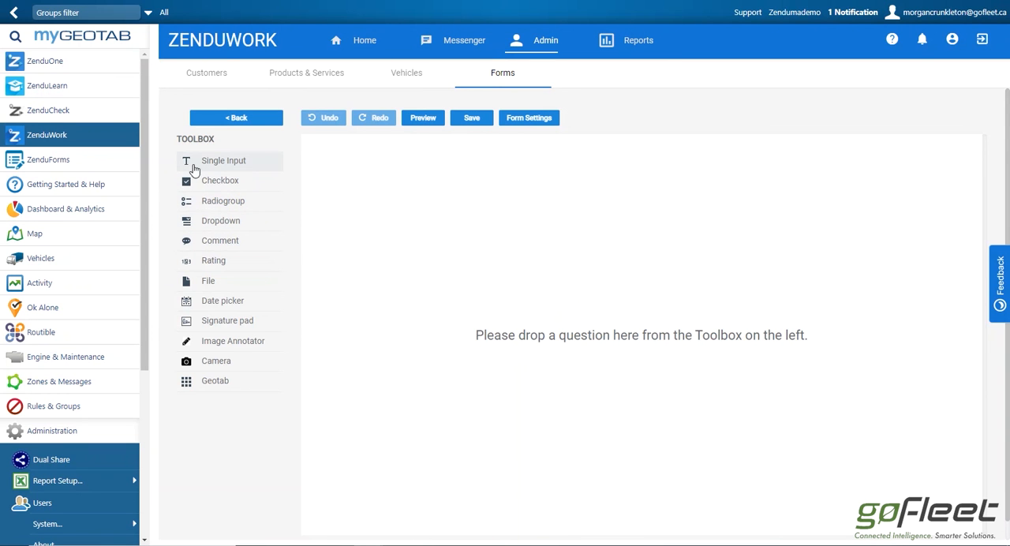
Add a single input question to the empty form and title it "Was this finished?".
left_click_drag(202, 164, 390, 183)
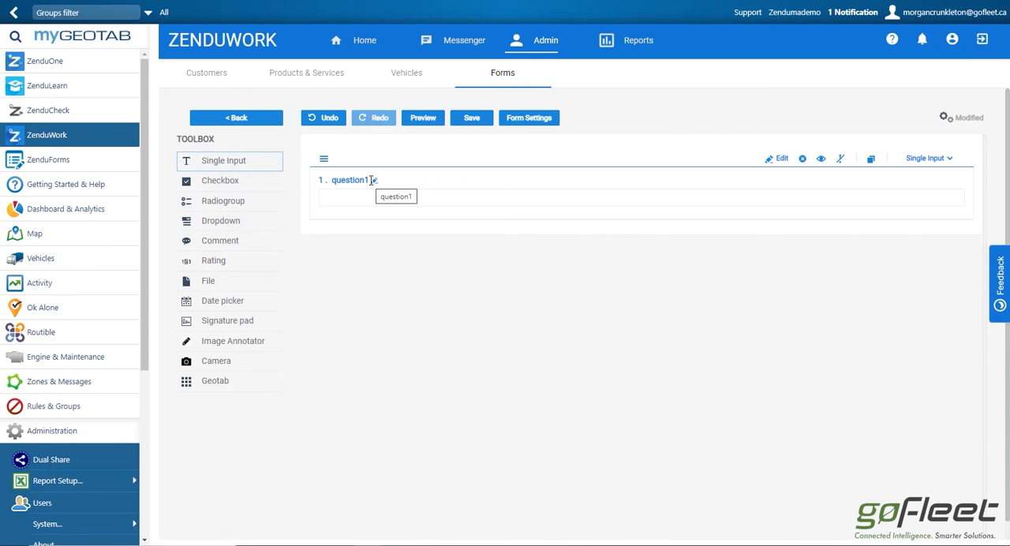
left_click(372, 180)
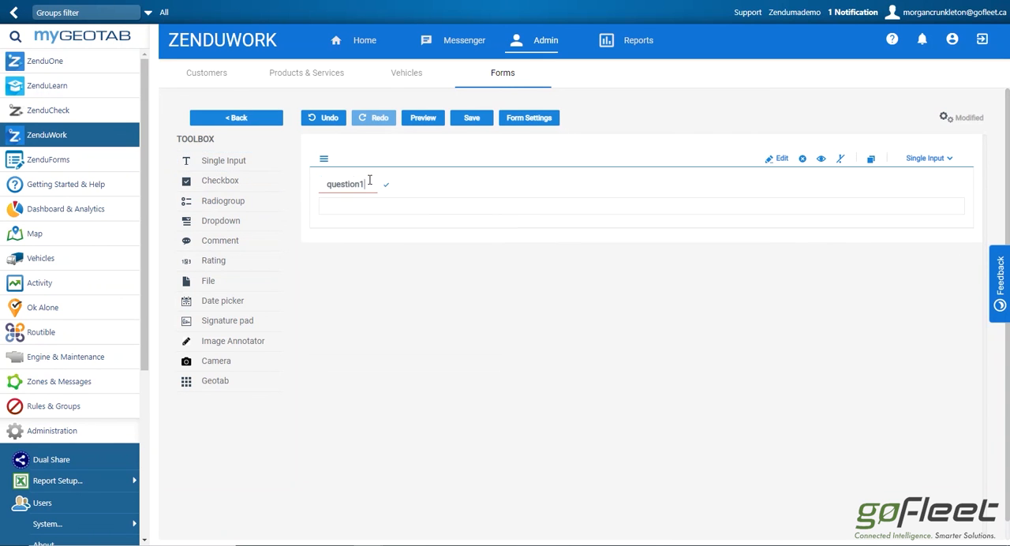
key("BackSpace")
key("BackSpace")
key("BackSpace")
key("BackSpace")
key("BackSpace")
key("BackSpace")
key("BackSpace")
key("BackSpace")
key("BackSpace")
type("Whe")
key("BackSpace")
type("as this finished?")
key("Return")
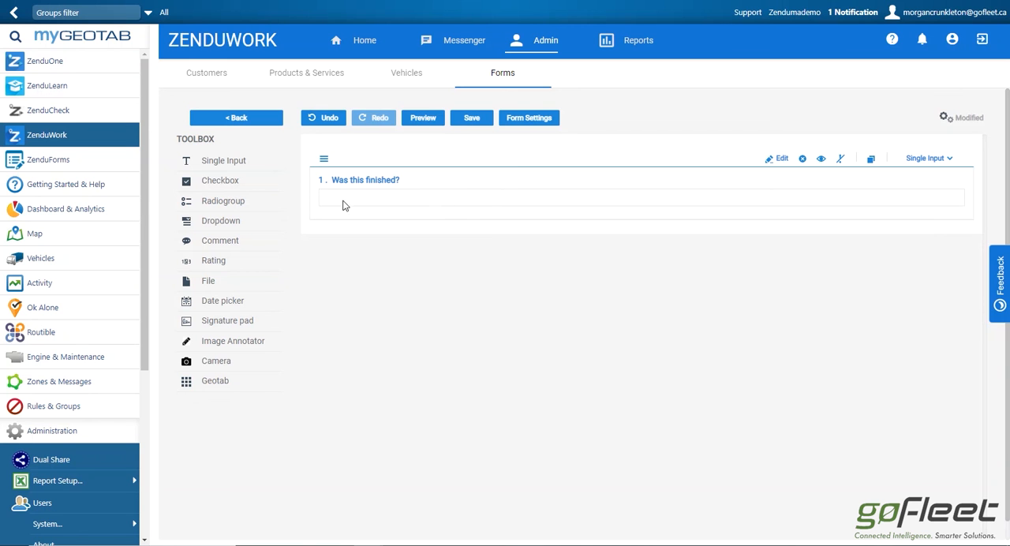
Add a checkbox question below the first question, with a dropdown and a signature pad question placed above the checkbox.
left_click_drag(273, 185, 395, 250)
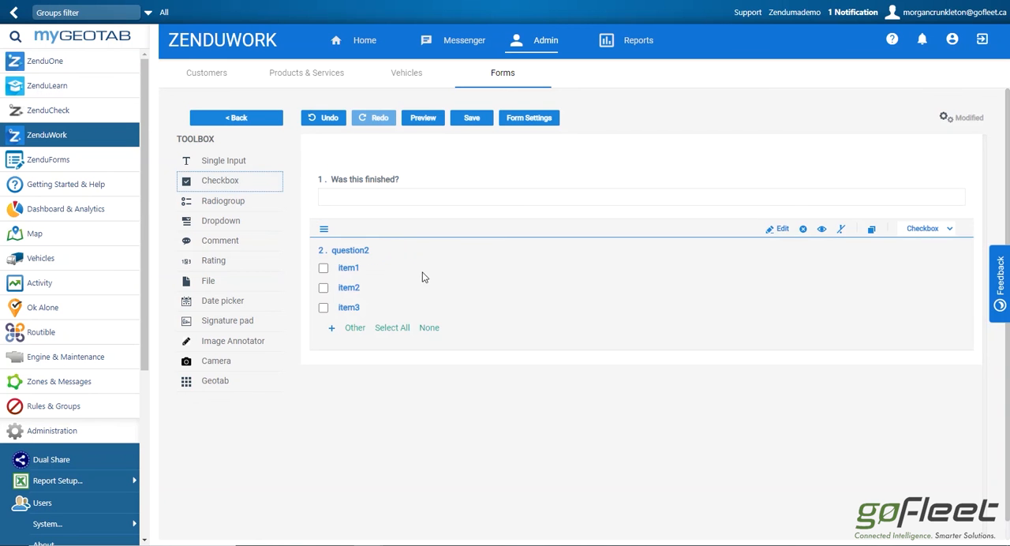
left_click_drag(213, 221, 399, 236)
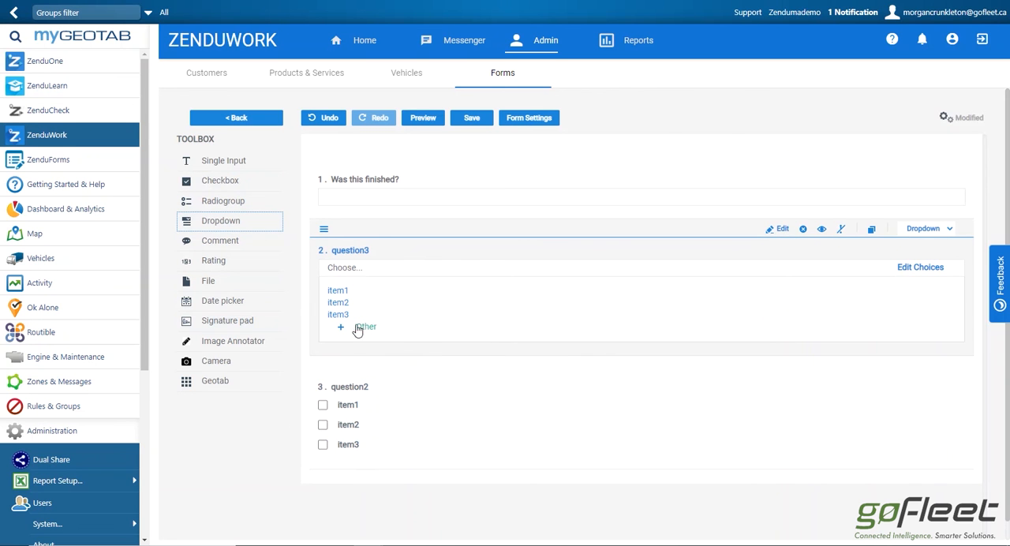
mouse_move(219, 321)
left_mouse_down()
mouse_move(410, 442)
mouse_move(468, 428)
left_mouse_up()
scroll(466, 421, "down", 1)
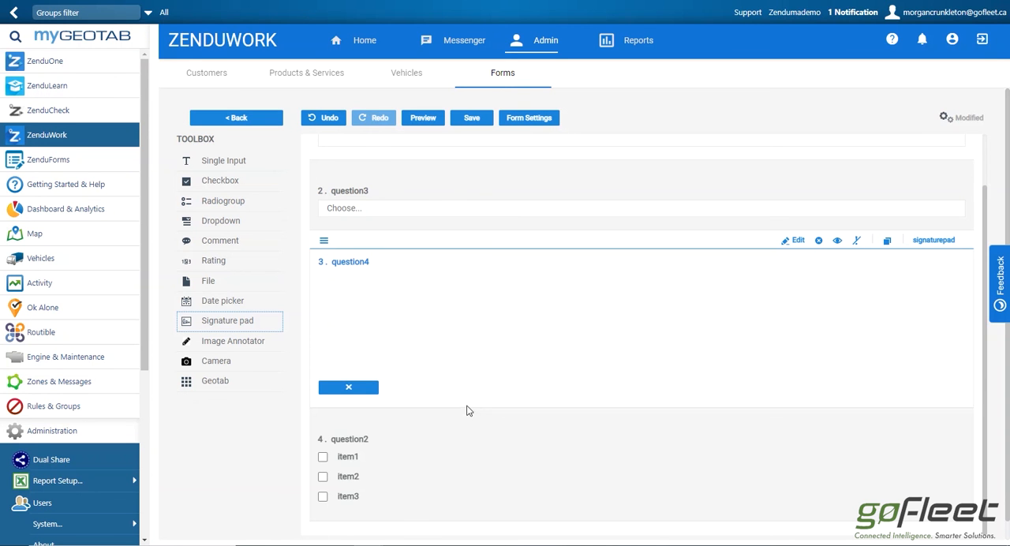
Add a camera question below the signature pad and insert the Geotab measurements block between them.
left_click_drag(254, 368, 458, 442)
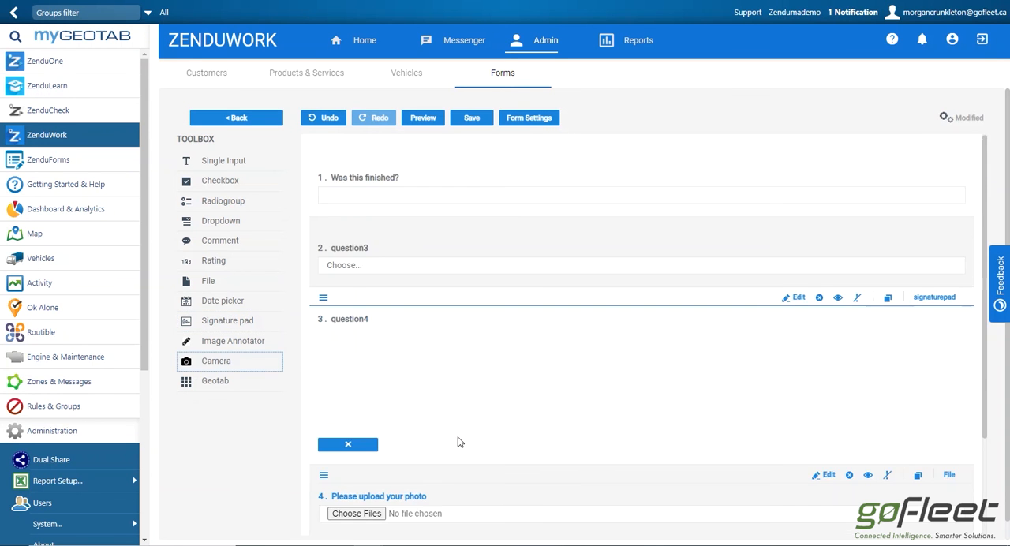
scroll(460, 440, "down", 1)
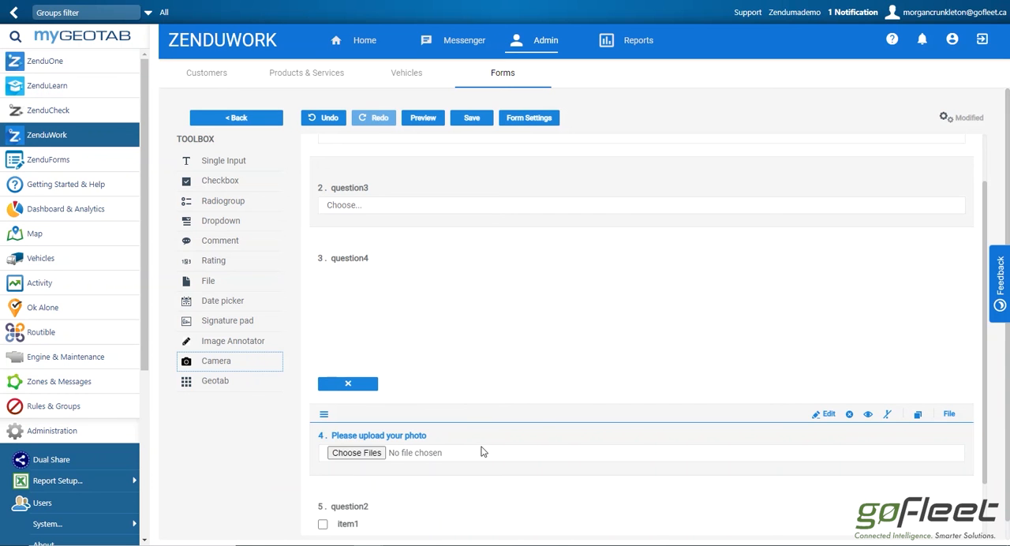
left_click_drag(209, 386, 444, 441)
scroll(500, 460, "down", 2)
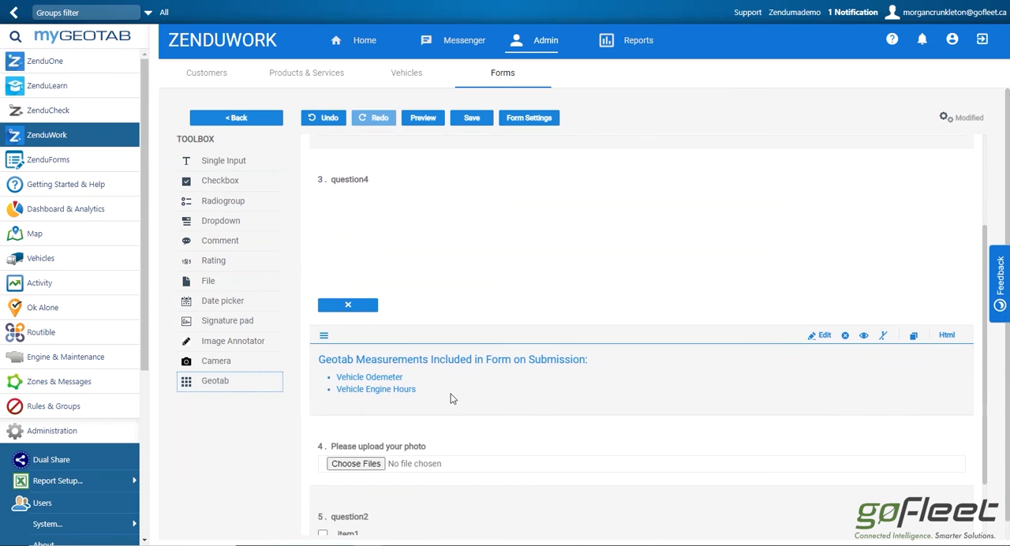